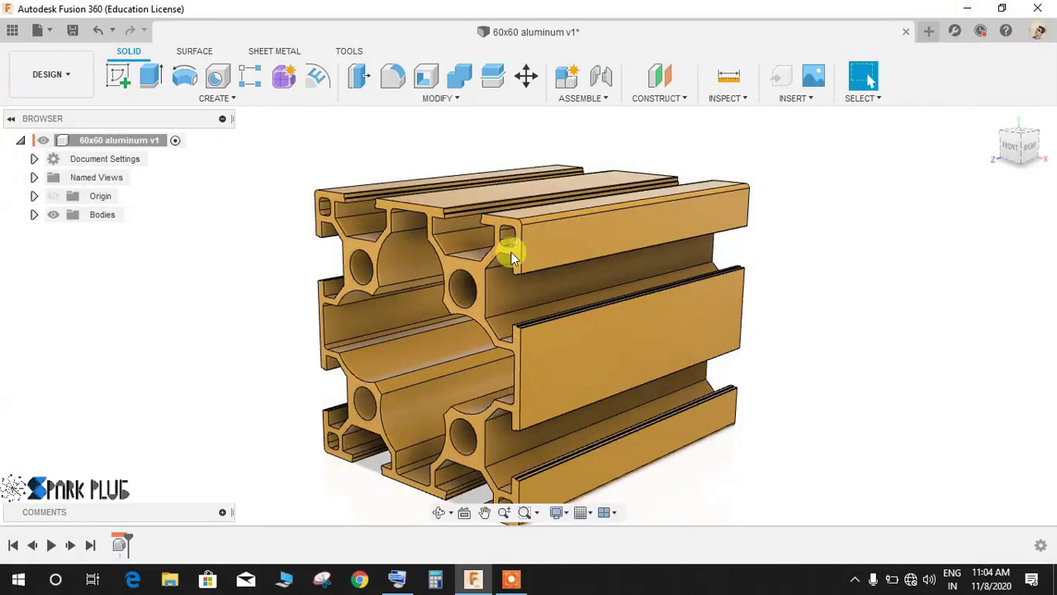
# Confirm 'Enable Arrange and Simplify tools' is checked under General > Design and close Preferences.
pyautogui.click(456, 99)
pyautogui.moveTo(394, 373)
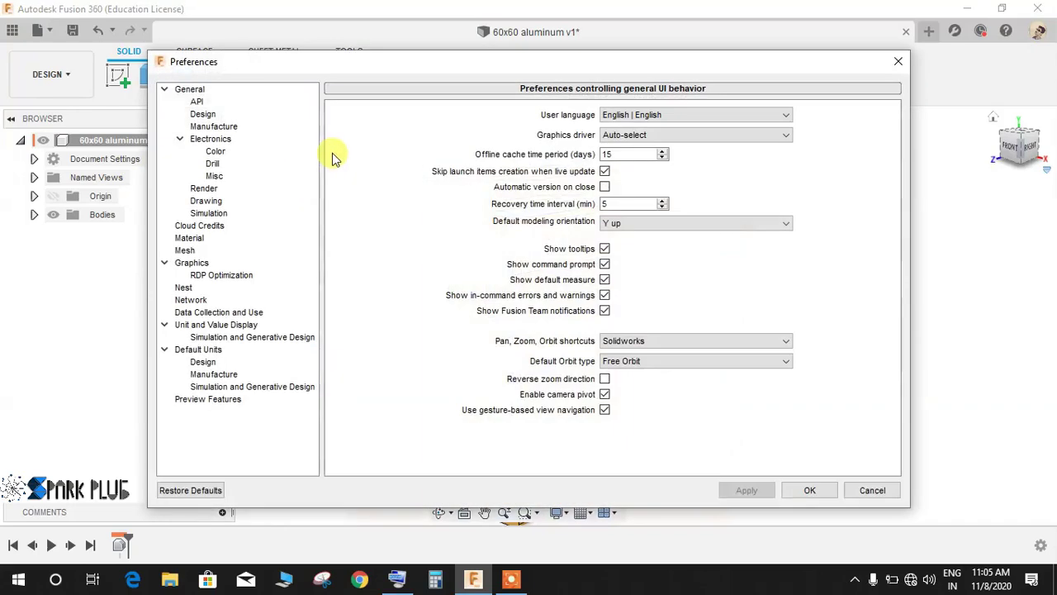
pyautogui.click(200, 116)
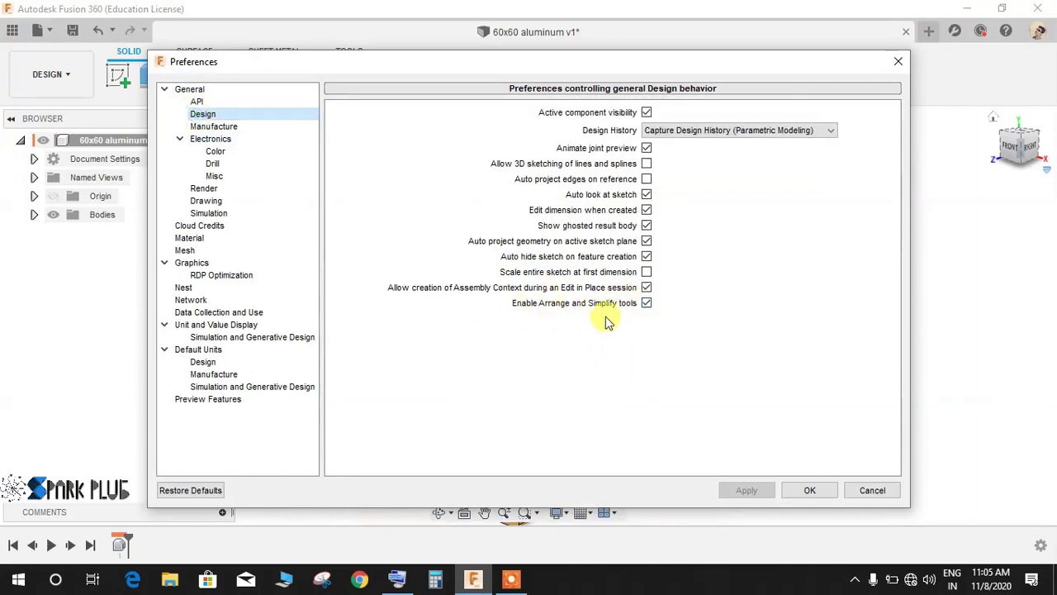
pyautogui.click(809, 490)
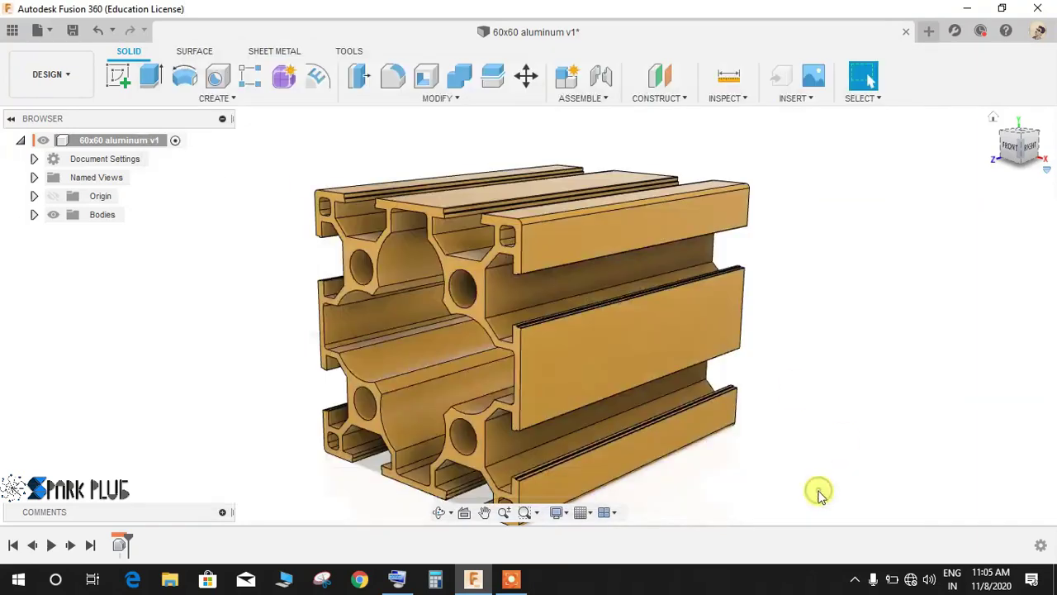
# Launch MODIFY > Simplify > Remove Features and frame the aluminium extrusion to pick it as the body.
pyautogui.click(453, 99)
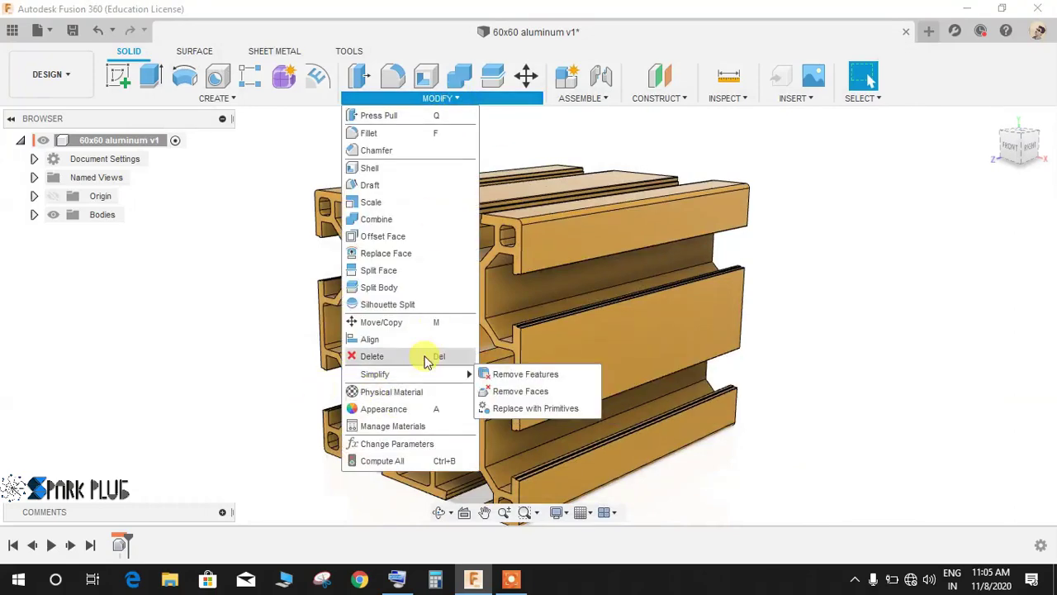
pyautogui.click(525, 374)
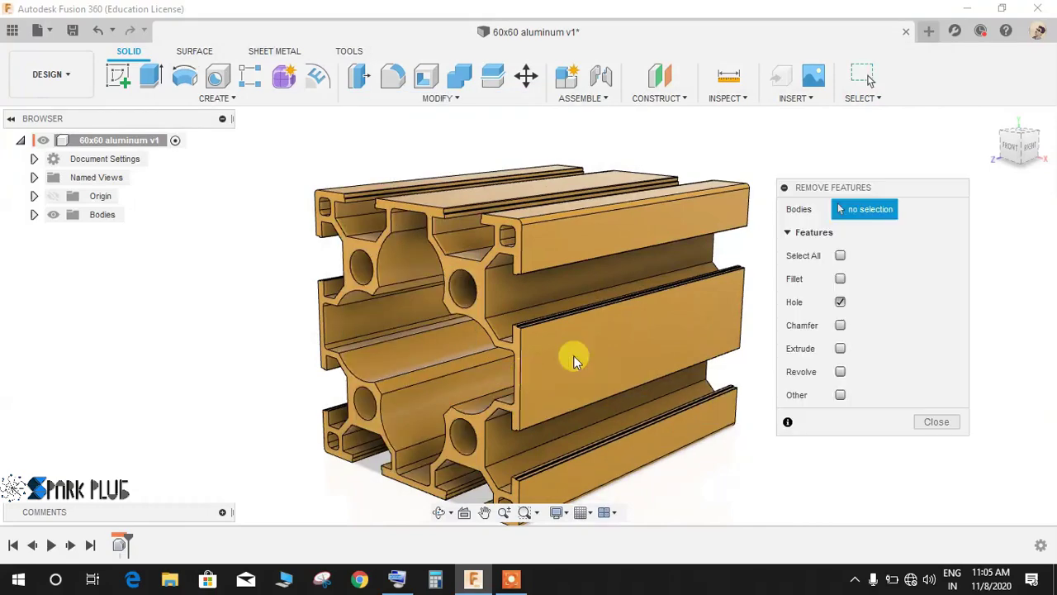
pyautogui.scroll(-4, 672, 319)
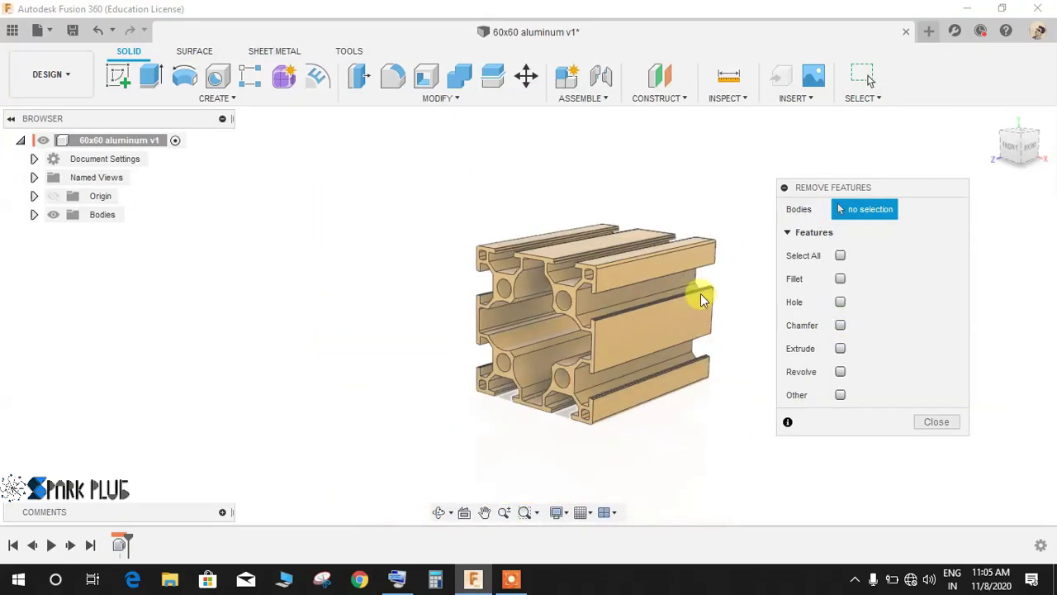
pyautogui.scroll(3, 700, 295)
pyautogui.moveTo(701, 295); pyautogui.dragTo(599, 228, button='middle')
pyautogui.scroll(2, 599, 229)
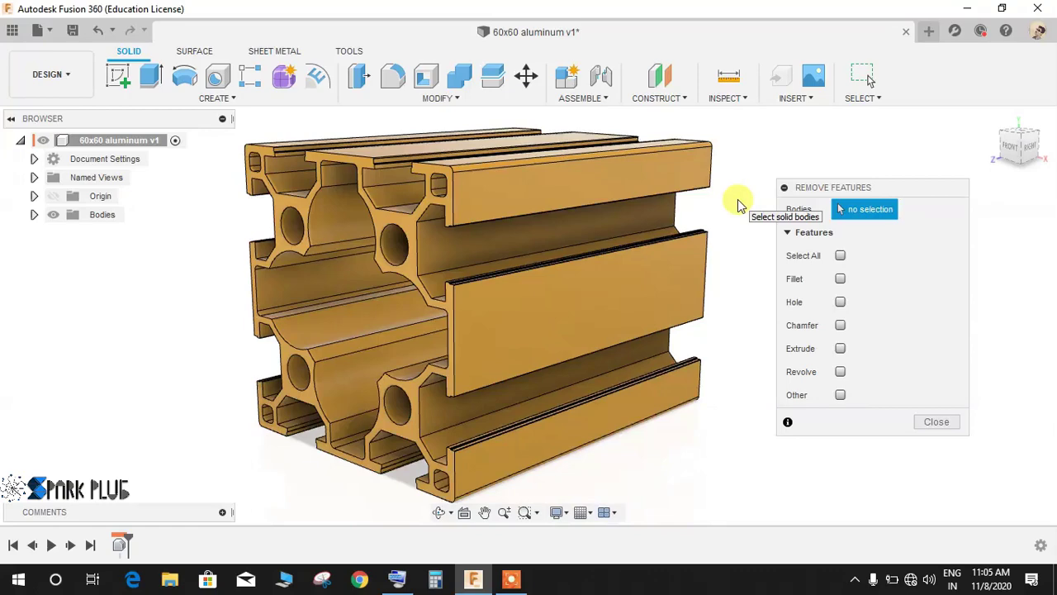
pyautogui.click(550, 174)
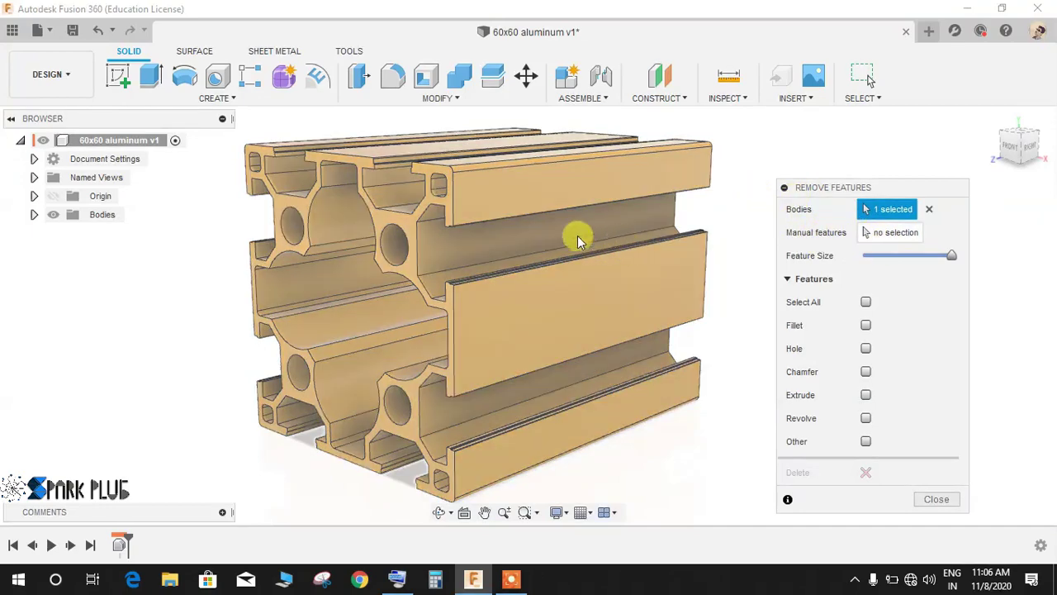
# Zoom and orbit around the selected extrusion to inspect its profile, then return to an overall view.
pyautogui.scroll(4, 440, 134)
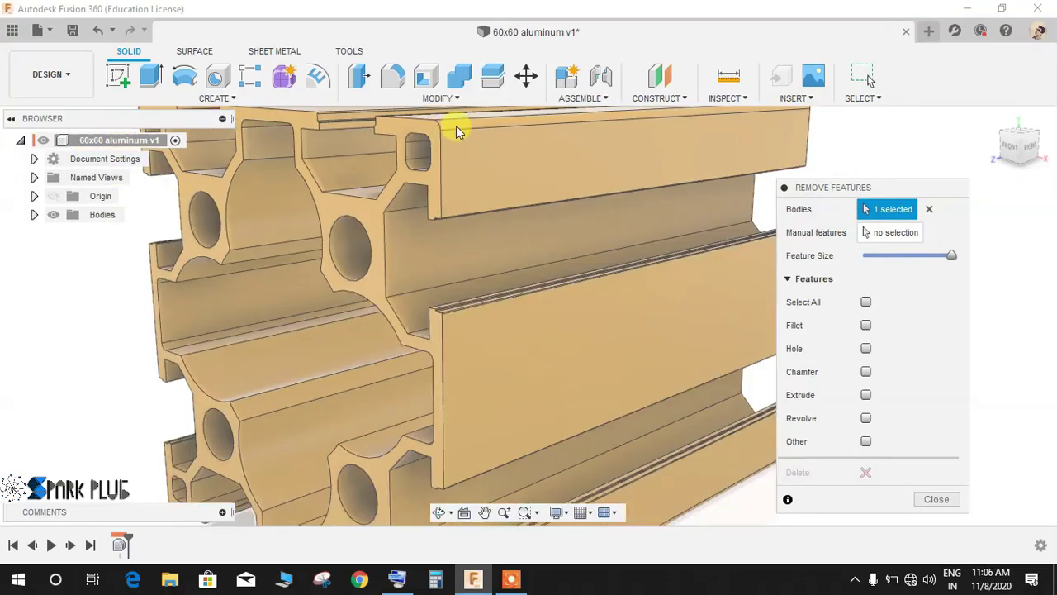
pyautogui.scroll(-2, 450, 130)
pyautogui.scroll(6, 442, 128)
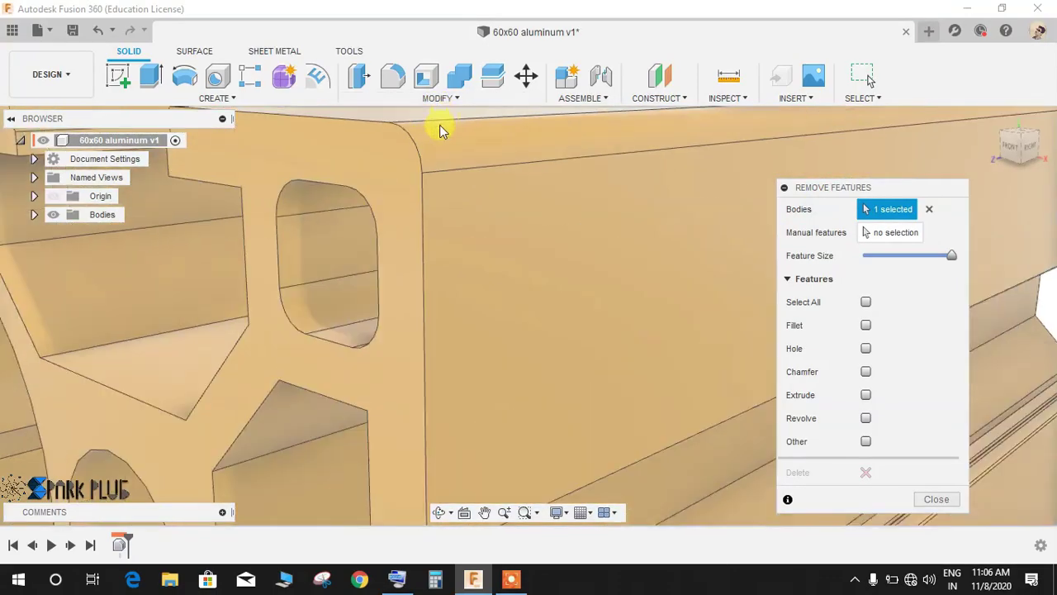
pyautogui.scroll(-5, 449, 140)
pyautogui.keyDown('shift'); pyautogui.moveTo(463, 154); pyautogui.dragTo(514, 184, button='middle'); pyautogui.keyUp('shift')
pyautogui.scroll(3, 507, 178)
pyautogui.scroll(-2, 532, 199)
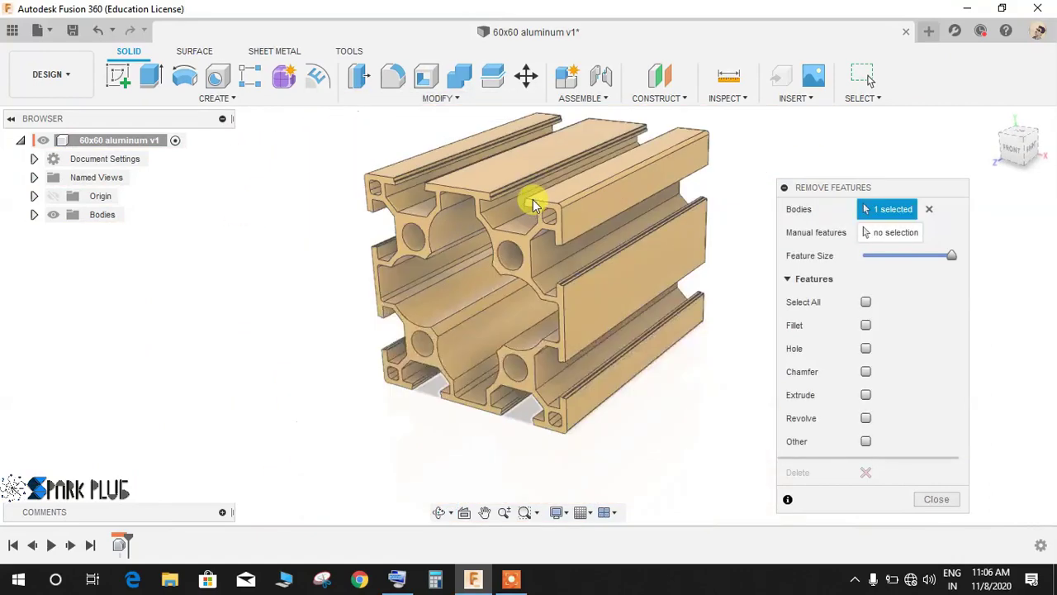
pyautogui.scroll(2, 550, 444)
pyautogui.scroll(2, 581, 420)
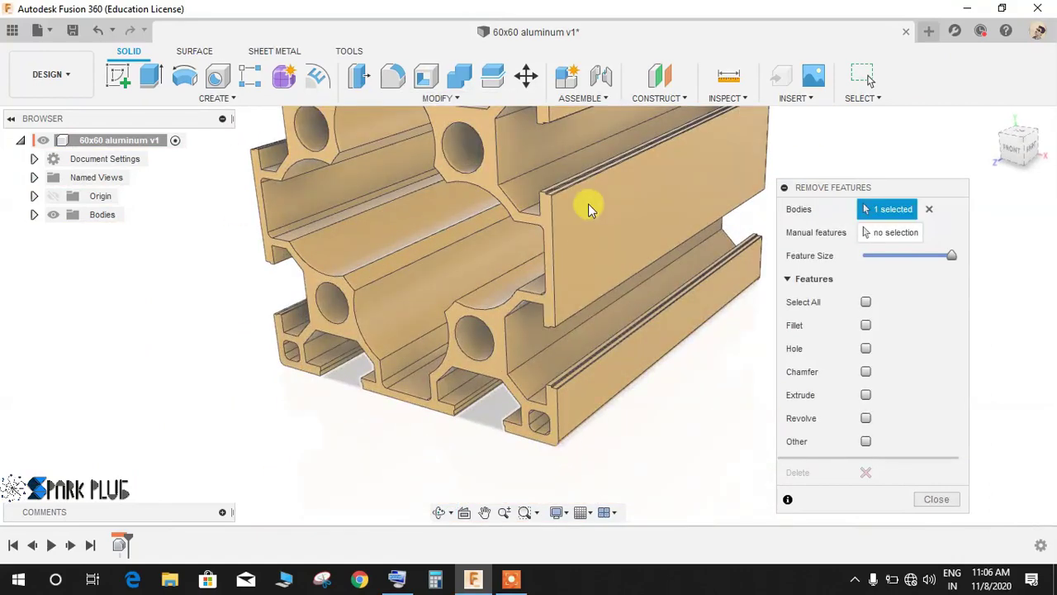
pyautogui.scroll(-2, 536, 205)
pyautogui.scroll(4, 495, 132)
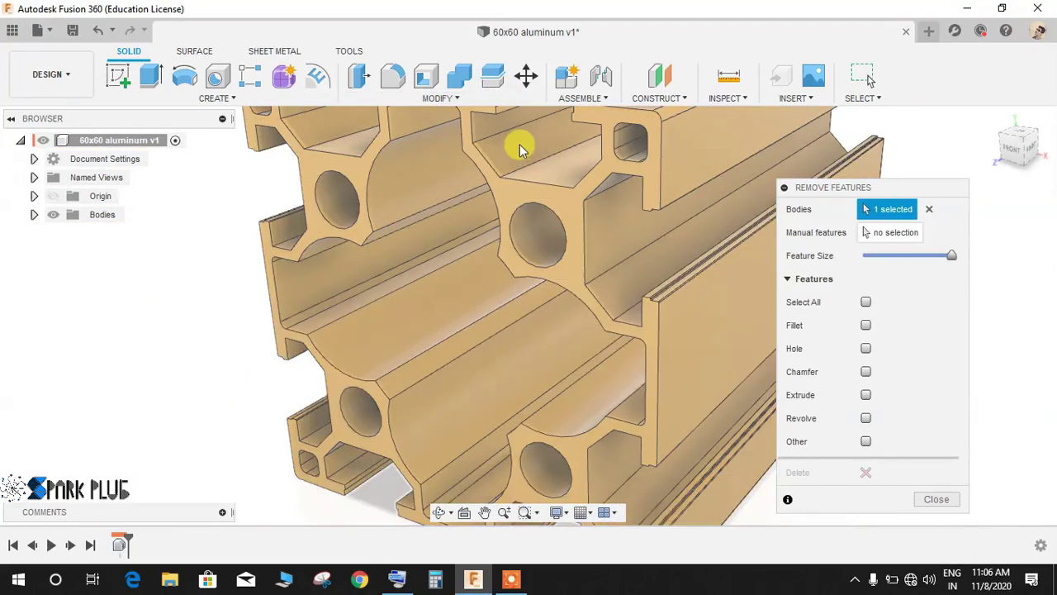
pyautogui.scroll(-2, 515, 135)
pyautogui.scroll(5, 483, 189)
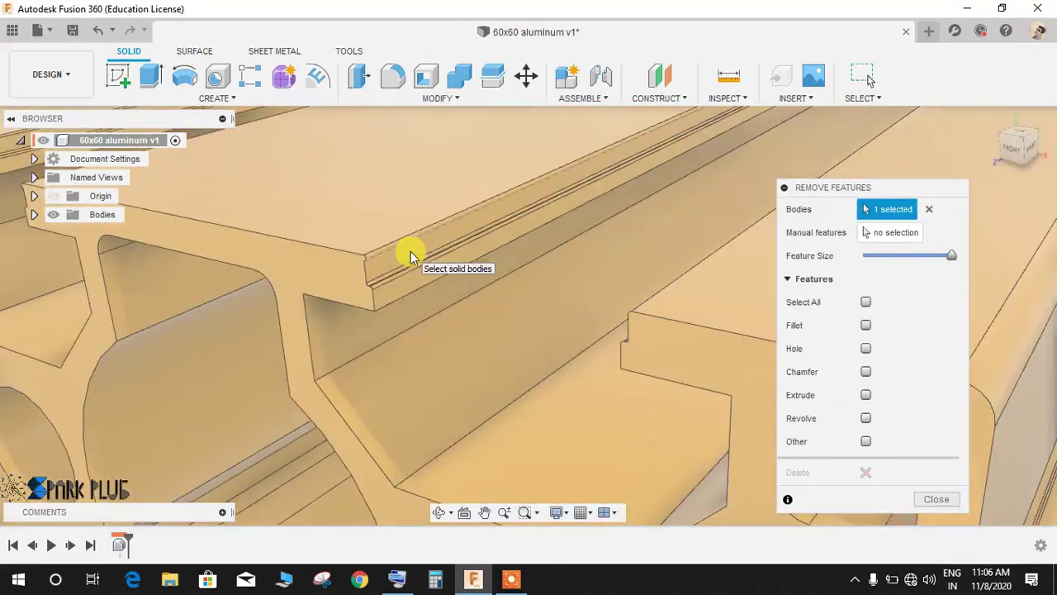
pyautogui.scroll(-5, 412, 256)
pyautogui.keyDown('shift'); pyautogui.moveTo(481, 181); pyautogui.dragTo(562, 184, button='middle'); pyautogui.keyUp('shift')
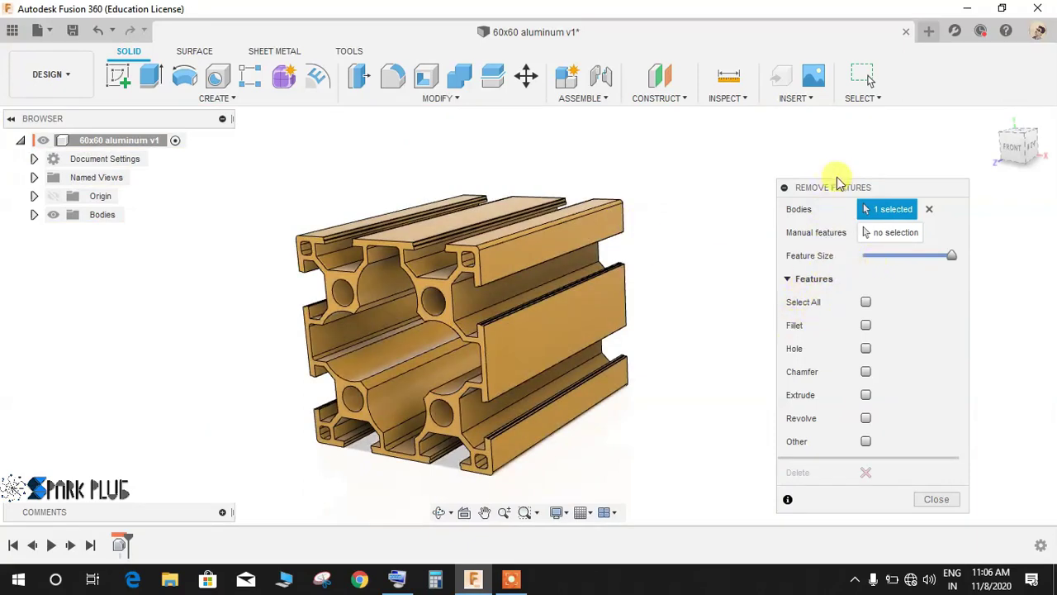
# Set Remove Features to target only the Fillet feature type.
pyautogui.moveTo(843, 184); pyautogui.dragTo(816, 132)
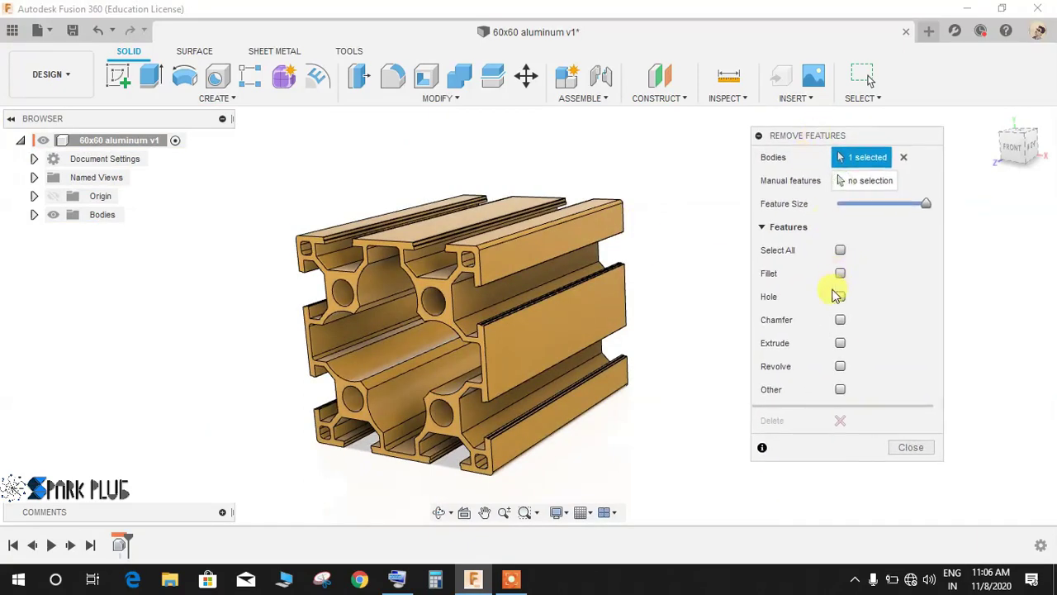
pyautogui.click(841, 250)
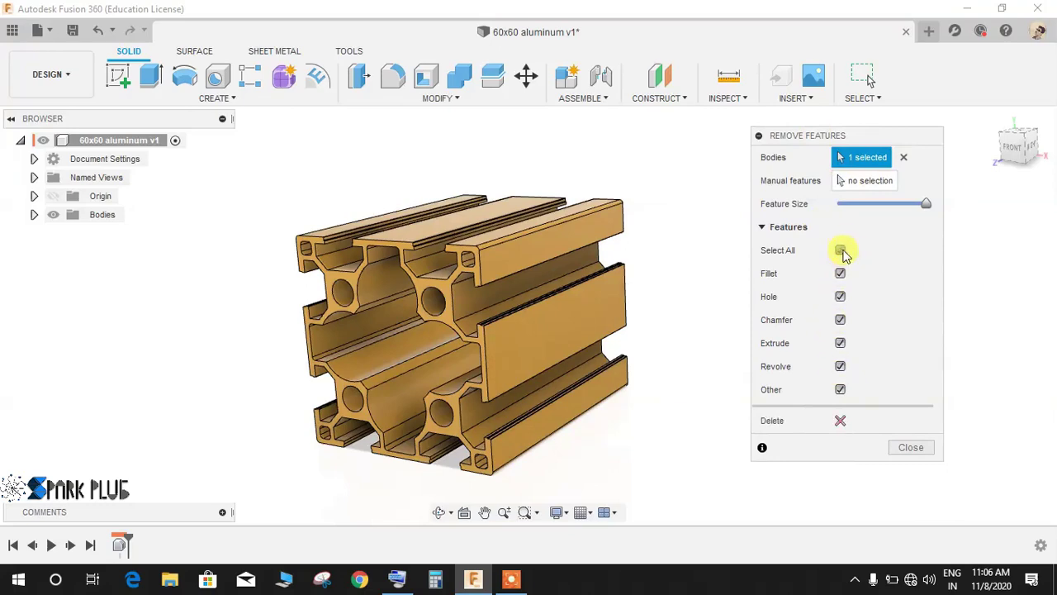
pyautogui.click(841, 250)
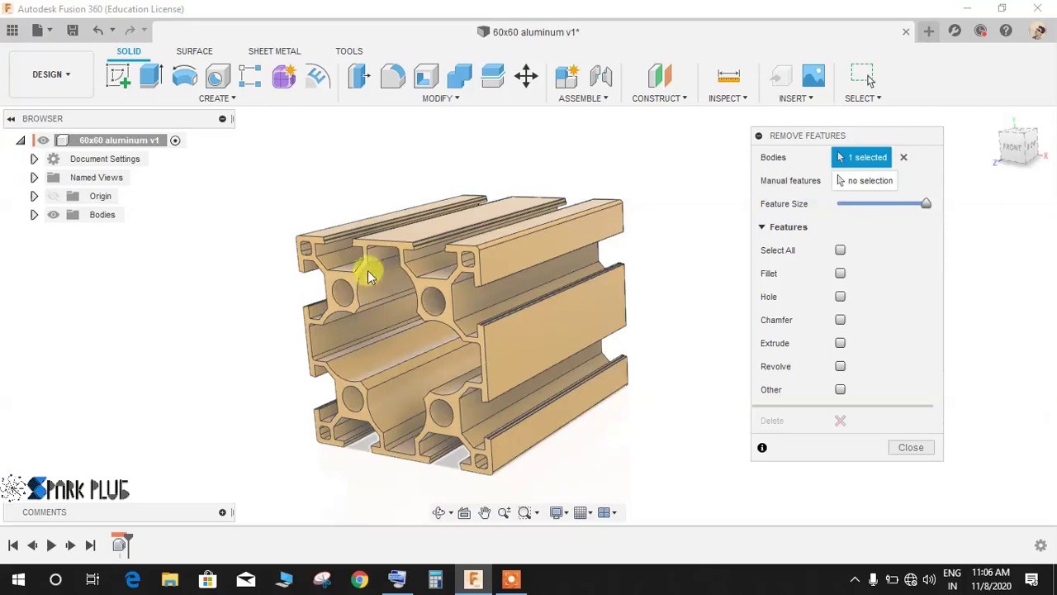
pyautogui.click(840, 273)
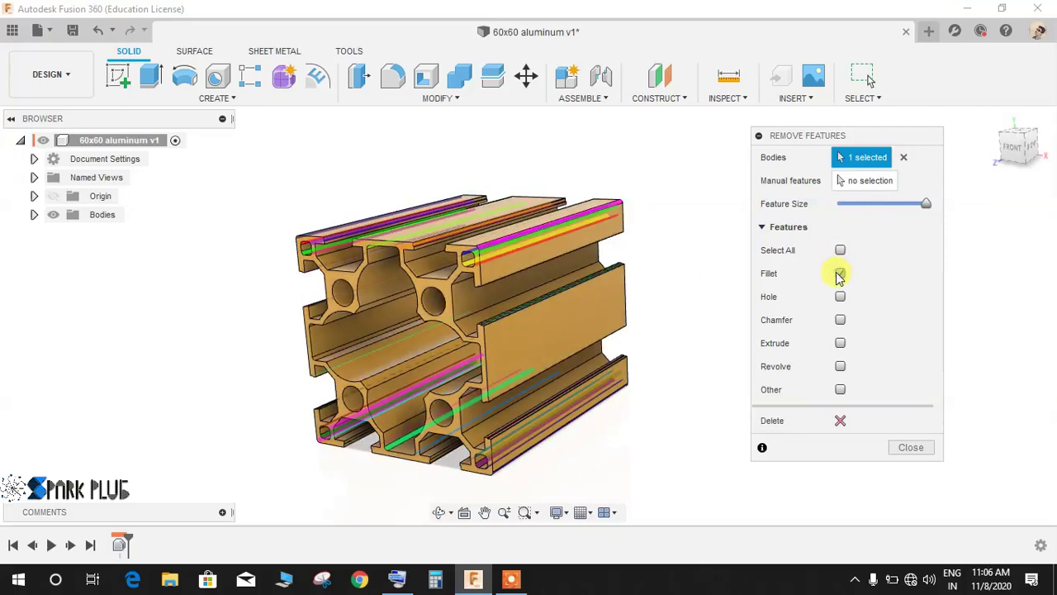
# Inspect the highlighted fillets from an end-on view and delete them all.
pyautogui.scroll(3, 385, 227)
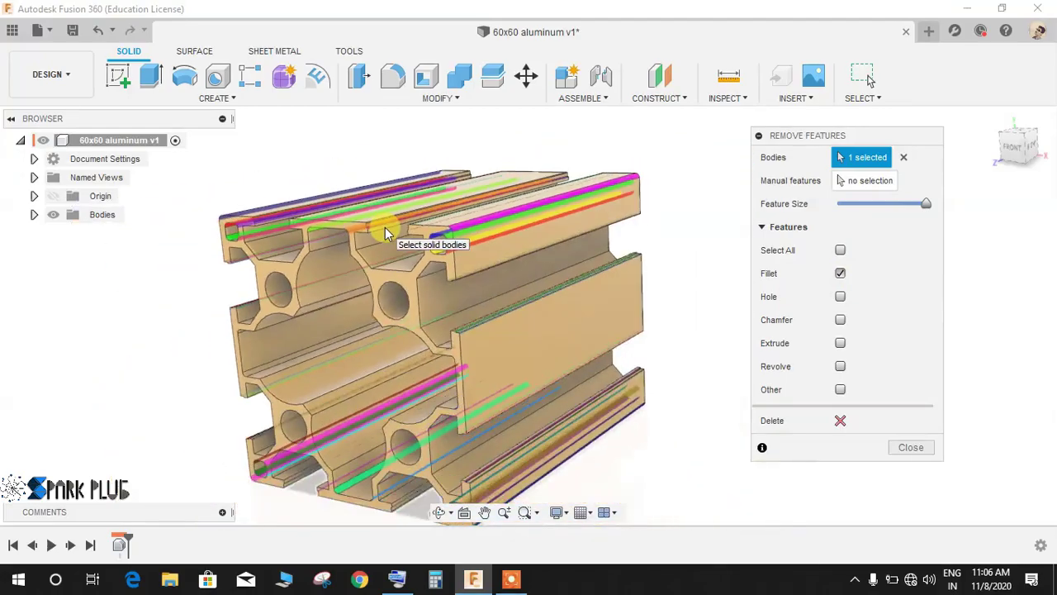
pyautogui.scroll(3, 489, 283)
pyautogui.keyDown('shift'); pyautogui.moveTo(581, 274); pyautogui.dragTo(555, 270, button='middle'); pyautogui.keyUp('shift')
pyautogui.scroll(-5, 345, 242)
pyautogui.scroll(3, 312, 244)
pyautogui.scroll(-5, 310, 243)
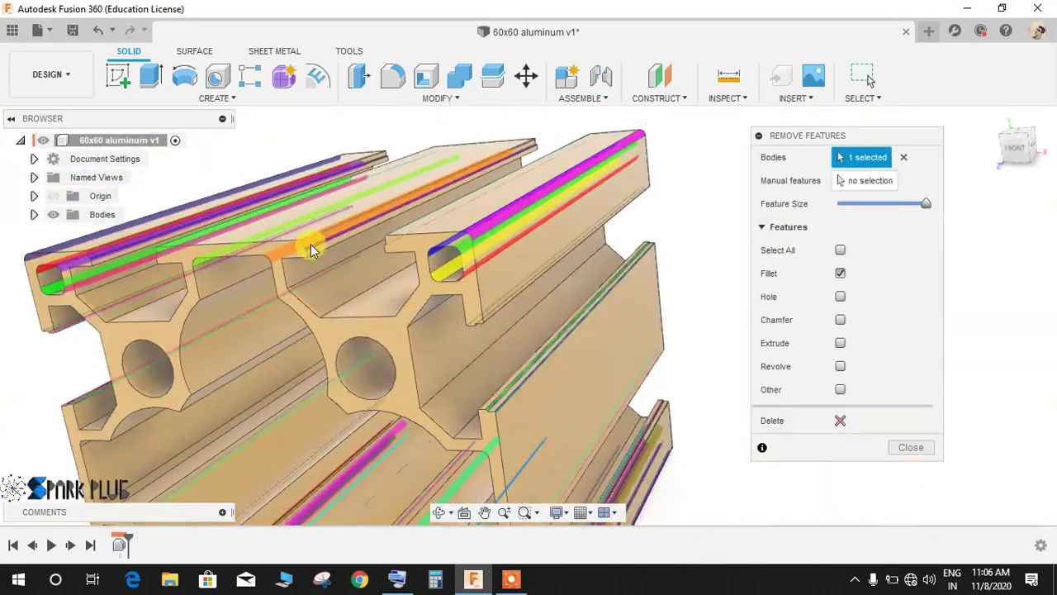
pyautogui.moveTo(286, 372)
pyautogui.keyDown('shift'); pyautogui.mouseDown(button='middle')
pyautogui.moveTo(314, 304)
pyautogui.moveTo(316, 322)
pyautogui.moveTo(279, 330)
pyautogui.moveTo(285, 359)
pyautogui.mouseUp(button='middle'); pyautogui.keyUp('shift')
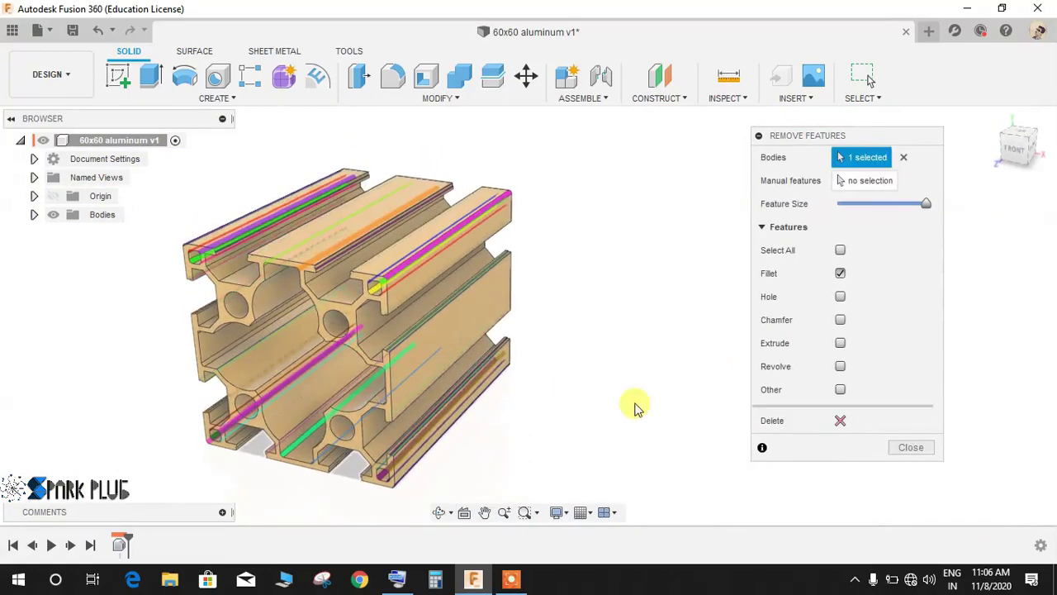
pyautogui.click(839, 421)
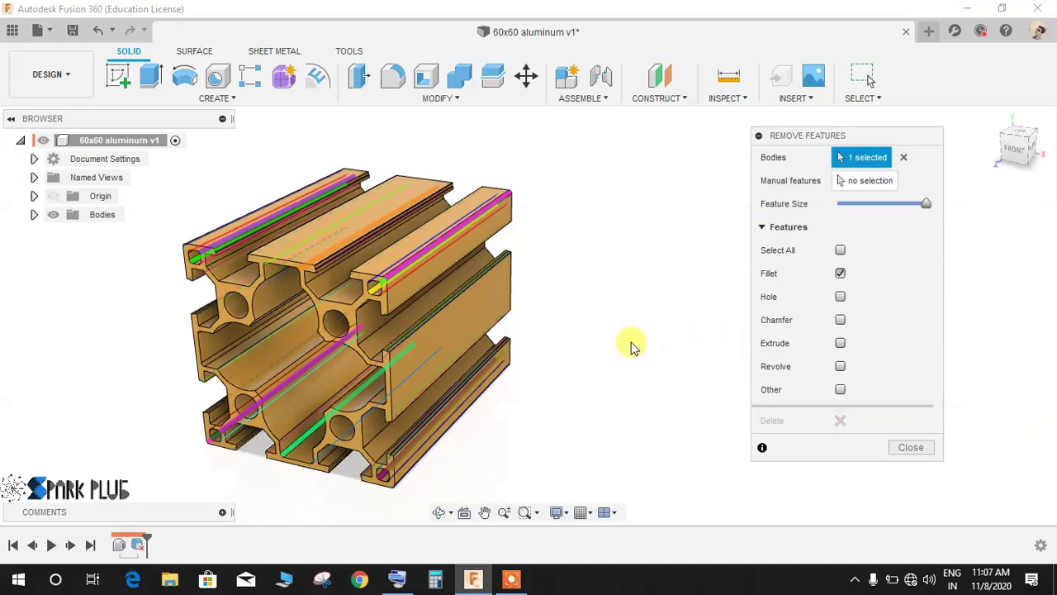
pyautogui.scroll(3, 307, 338)
pyautogui.scroll(-3, 306, 338)
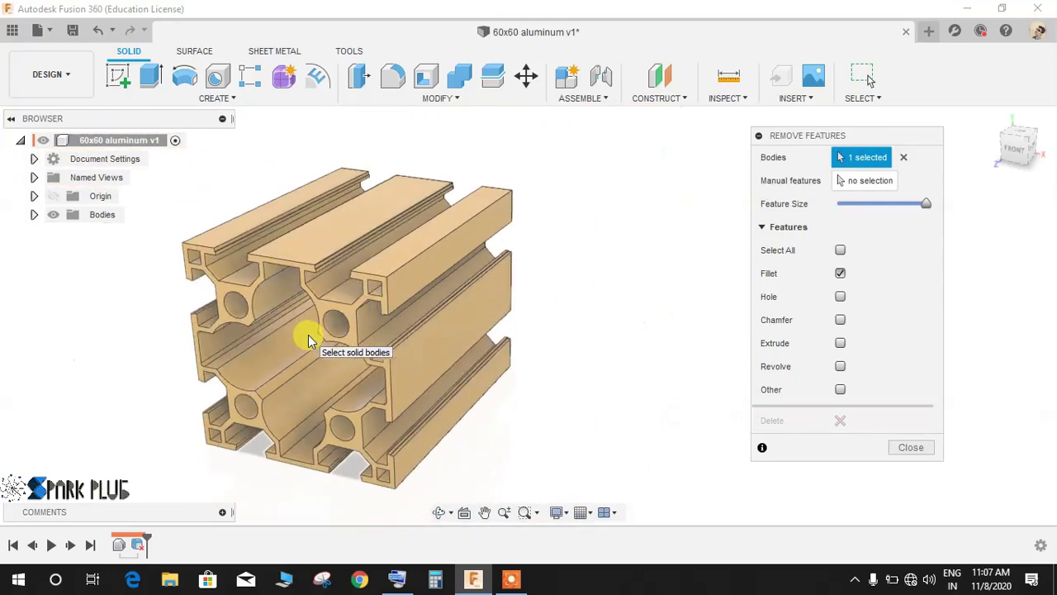
pyautogui.moveTo(367, 274)
pyautogui.keyDown('shift'); pyautogui.mouseDown(button='middle')
pyautogui.moveTo(372, 243)
pyautogui.moveTo(370, 264)
pyautogui.mouseUp(button='middle'); pyautogui.keyUp('shift')
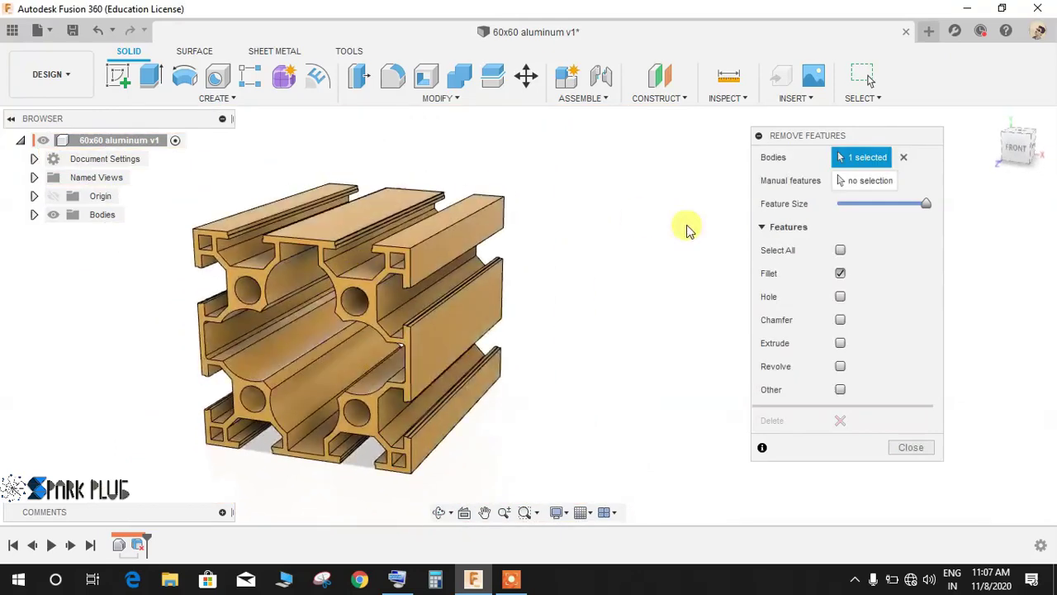
# Tick Hole, inspect the four highlighted holes end-on, and delete them.
pyautogui.click(839, 295)
pyautogui.moveTo(550, 249)
pyautogui.keyDown('shift'); pyautogui.mouseDown(button='middle')
pyautogui.moveTo(574, 234)
pyautogui.moveTo(540, 251)
pyautogui.mouseUp(button='middle'); pyautogui.keyUp('shift')
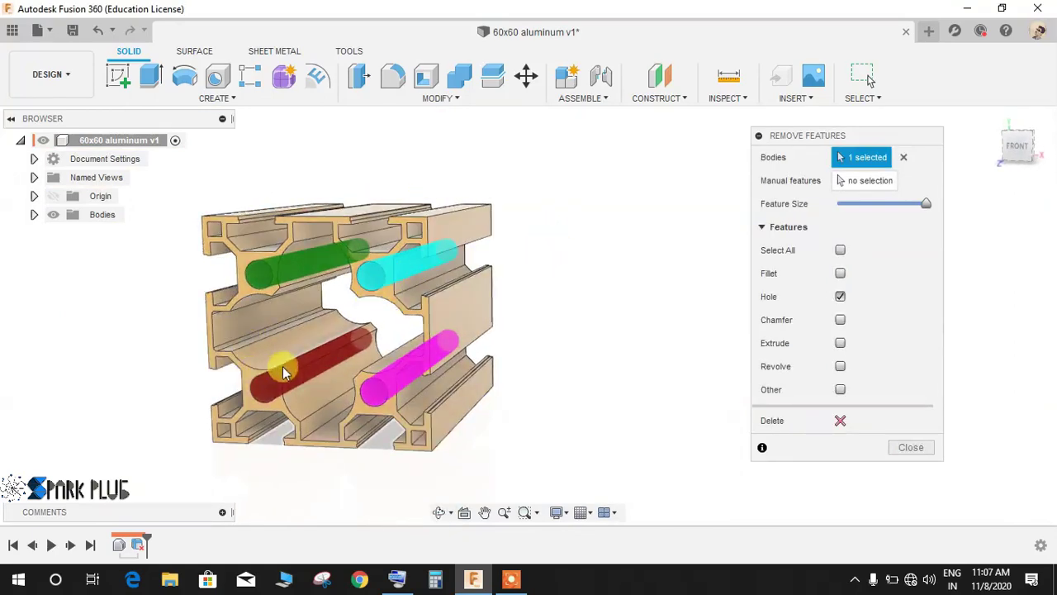
pyautogui.moveTo(465, 248); pyautogui.dragTo(537, 227, button='middle')
pyautogui.scroll(3, 402, 264)
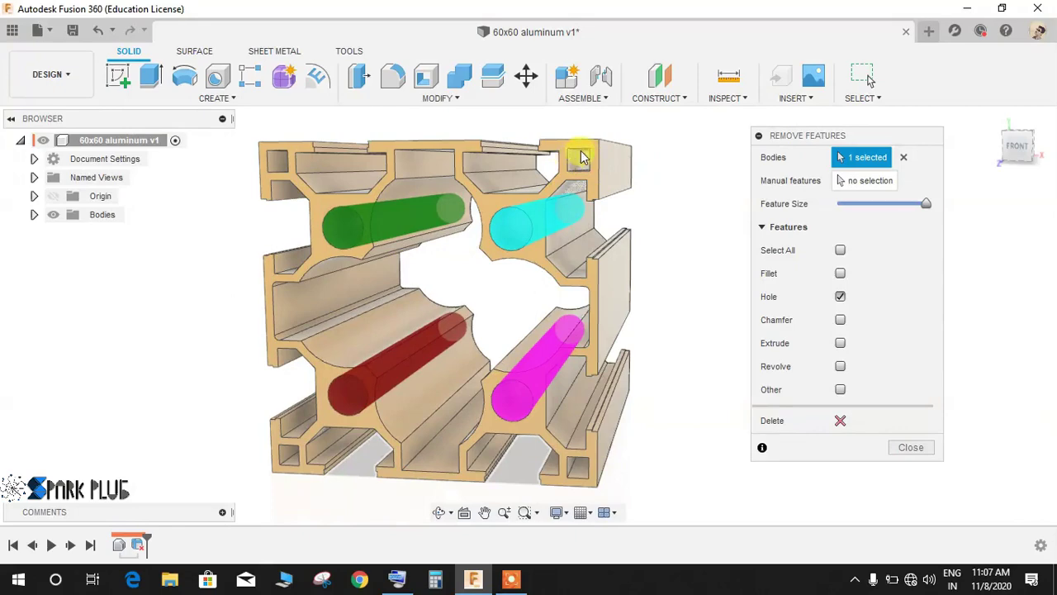
pyautogui.click(850, 426)
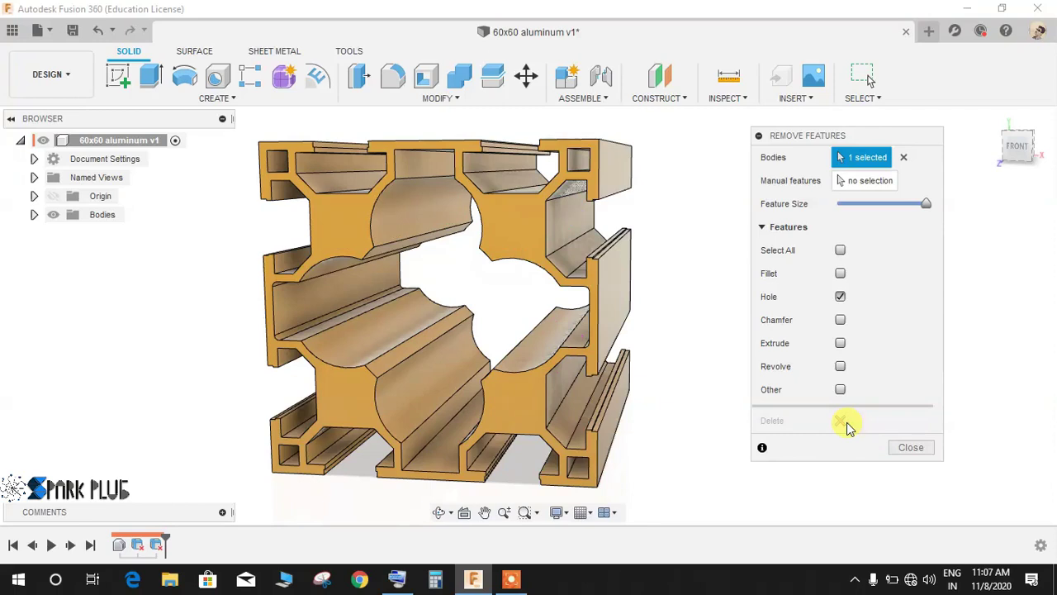
# Clear Hole, try the Revolve and Extrude types, then tick Select All feature types.
pyautogui.click(840, 297)
pyautogui.click(839, 366)
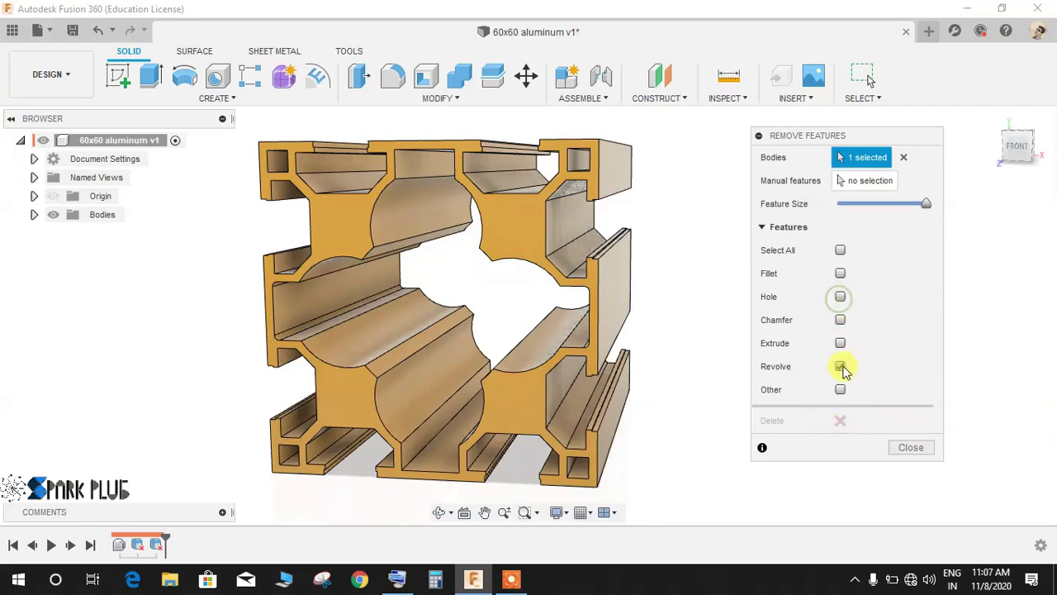
pyautogui.click(839, 342)
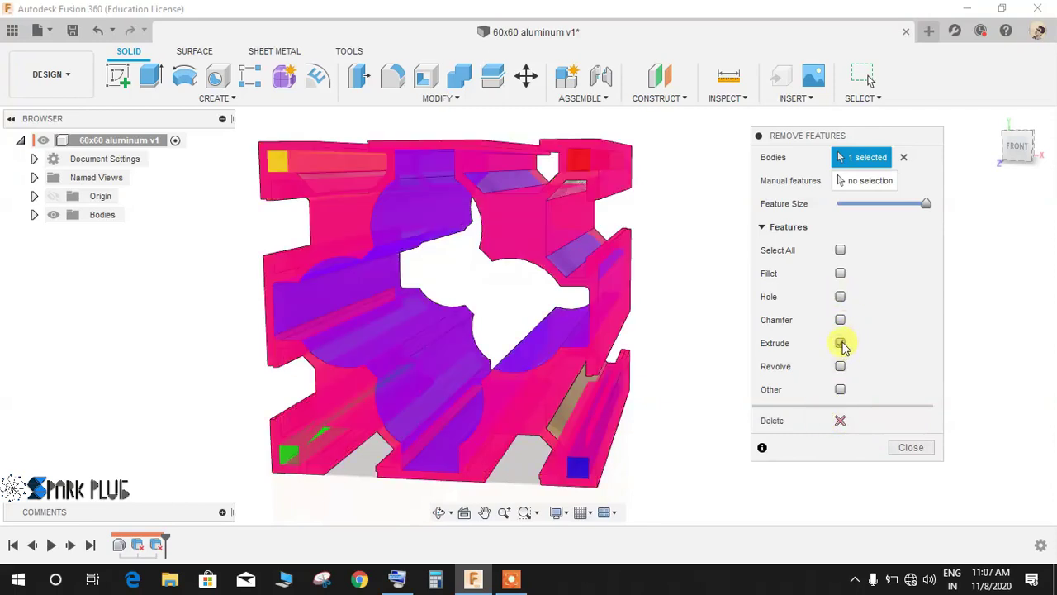
pyautogui.click(841, 342)
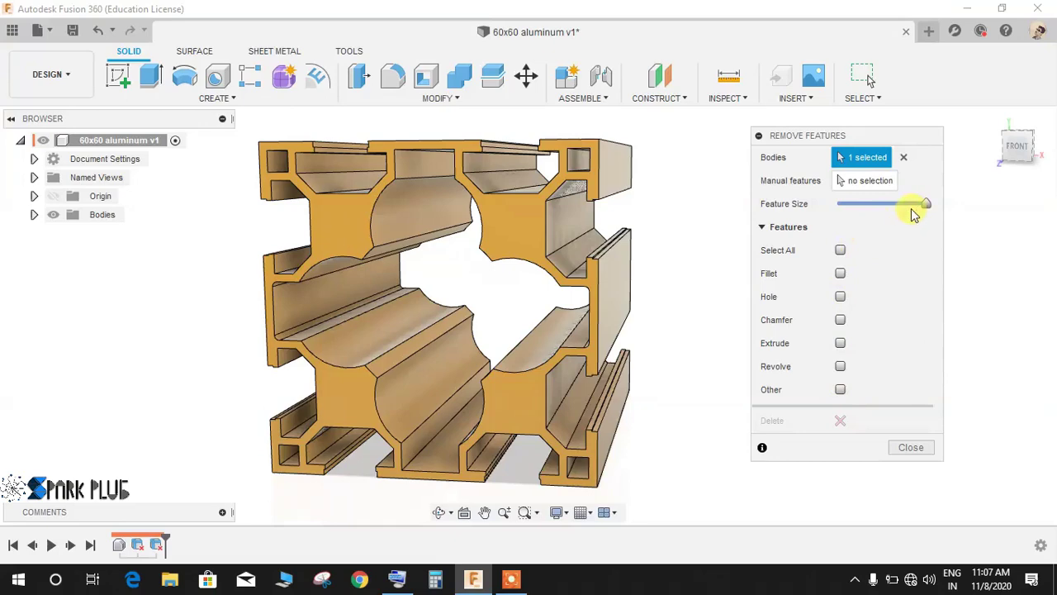
pyautogui.click(840, 250)
# Sweep the Feature Size slider down to its minimum and back up to maximum.
pyautogui.moveTo(928, 210); pyautogui.dragTo(838, 205)
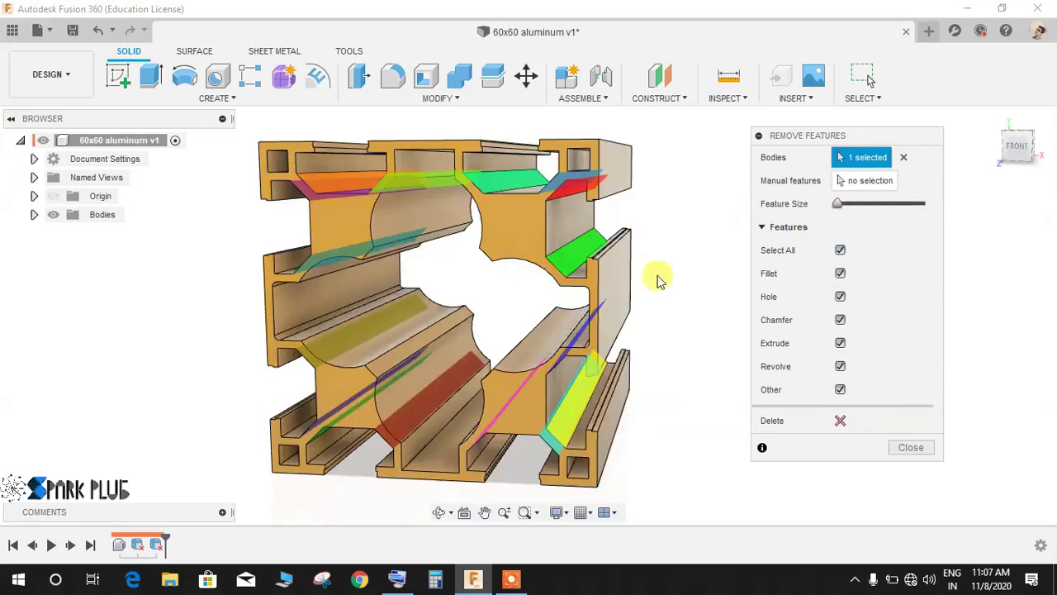
pyautogui.keyDown('shift'); pyautogui.moveTo(655, 278); pyautogui.dragTo(632, 279, button='middle'); pyautogui.keyUp('shift')
pyautogui.scroll(-2, 664, 287)
pyautogui.scroll(2, 665, 286)
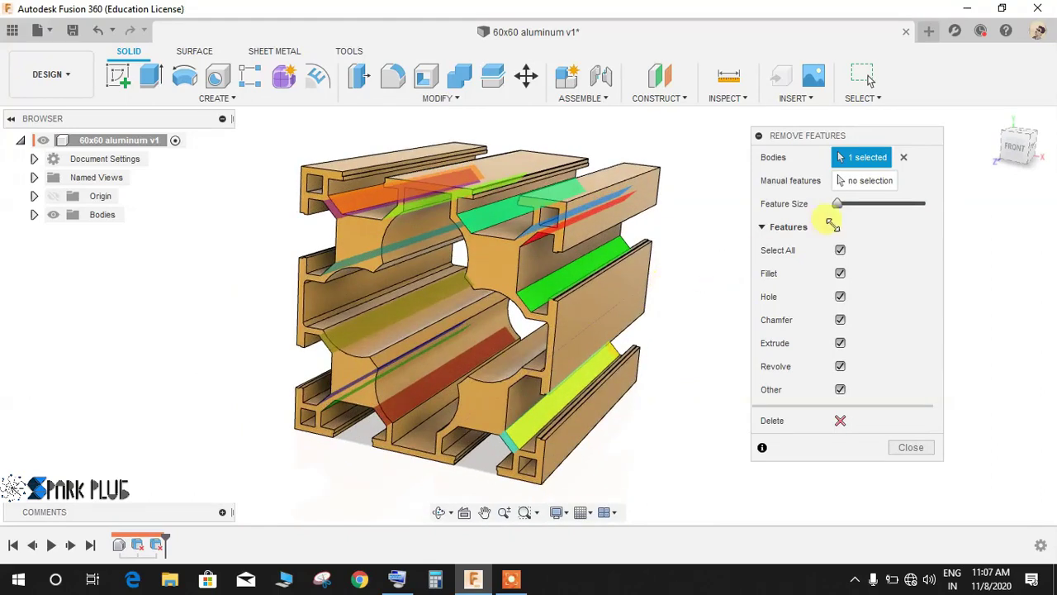
pyautogui.moveTo(837, 201); pyautogui.dragTo(849, 208)
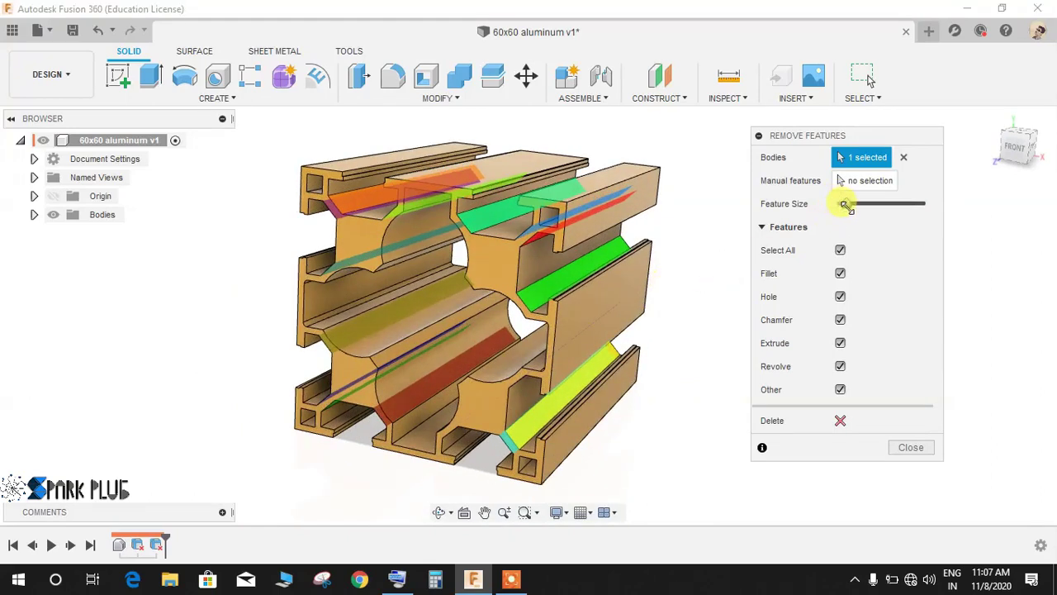
pyautogui.moveTo(859, 208); pyautogui.dragTo(905, 217)
pyautogui.moveTo(920, 218); pyautogui.dragTo(926, 226)
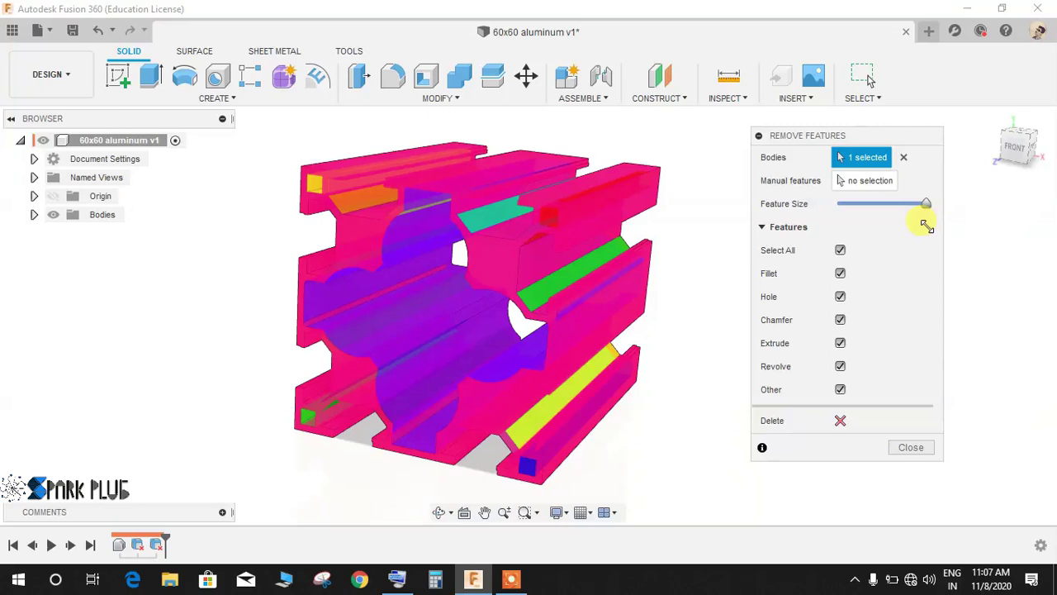
# Switch to Manual feature selection, close Remove Features without deleting, and orbit the profile.
pyautogui.click(867, 180)
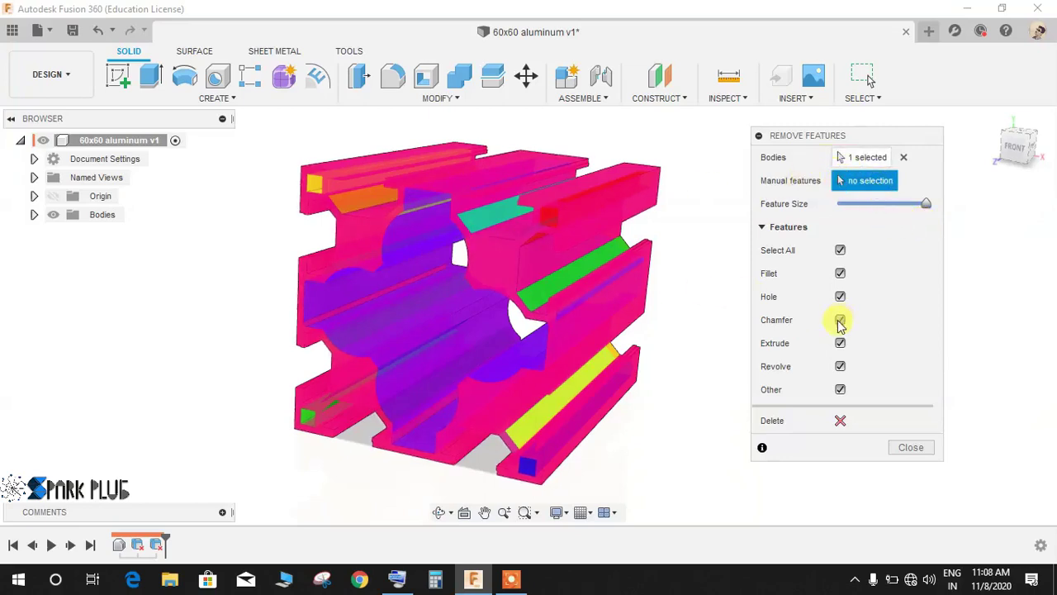
pyautogui.click(900, 452)
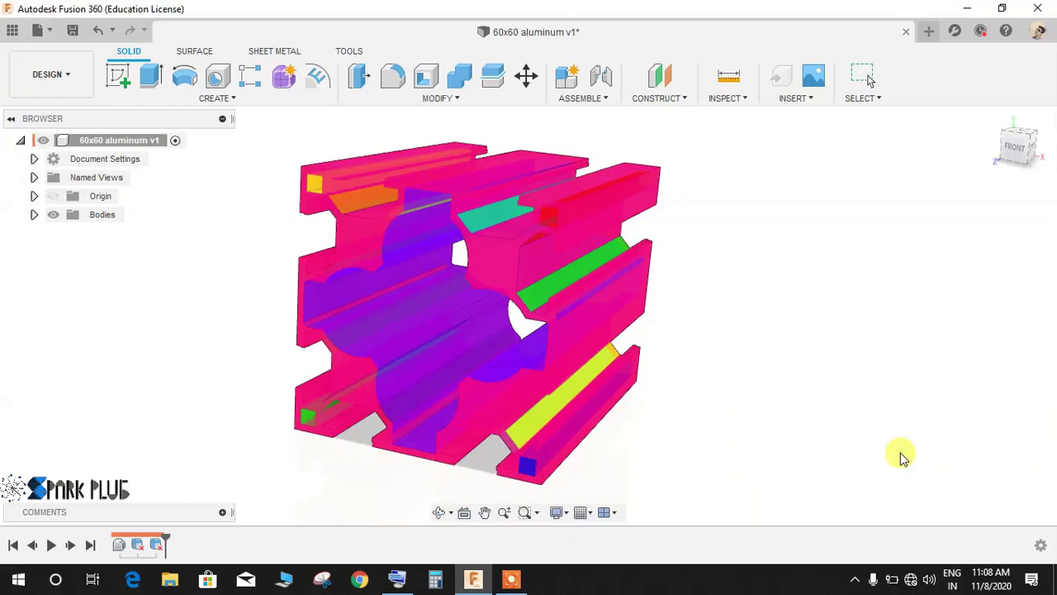
pyautogui.keyDown('shift'); pyautogui.moveTo(666, 292); pyautogui.dragTo(378, 347, button='middle'); pyautogui.keyUp('shift')
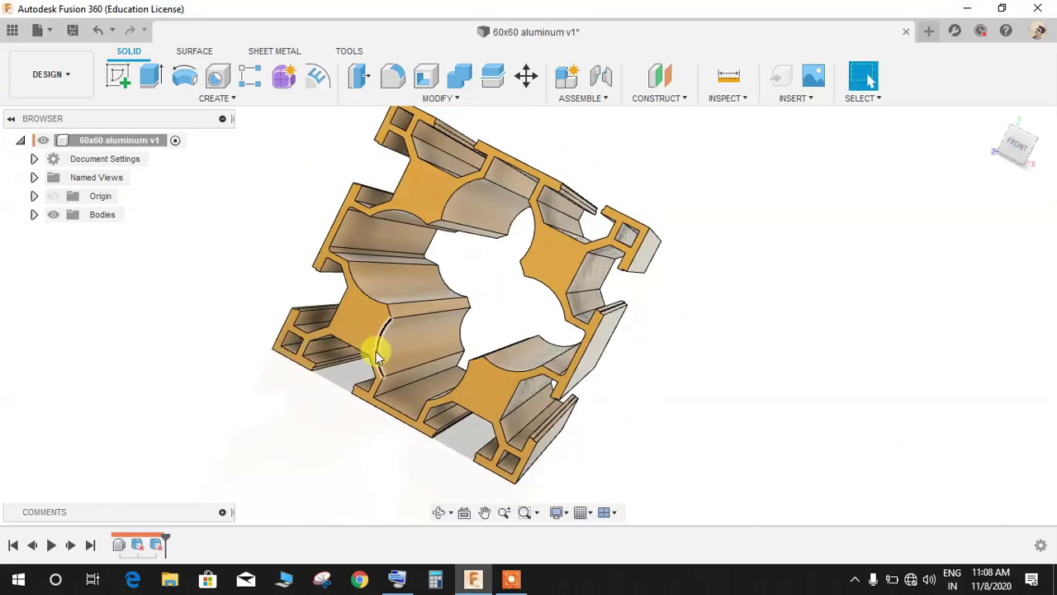